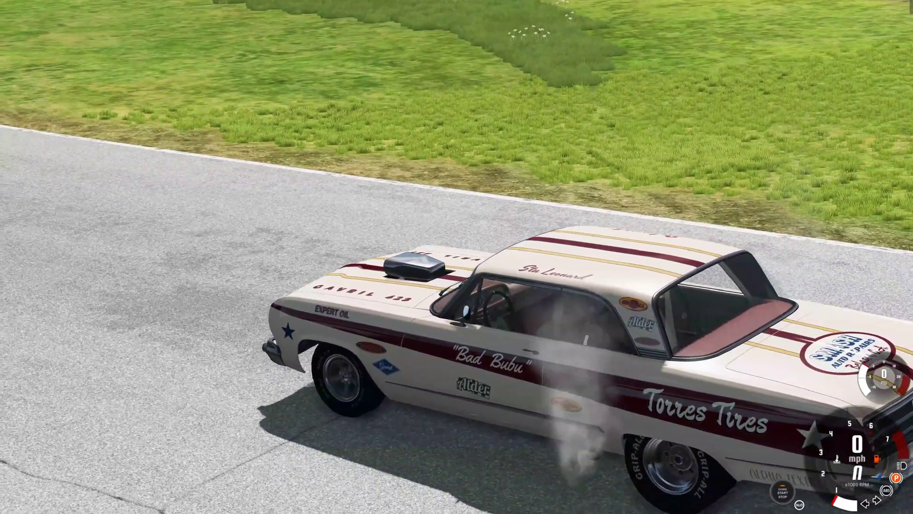
Open the figure-eight script file Figure of 8 Beamng.txt in Notepad, with the window moved higher over the game
key("super")
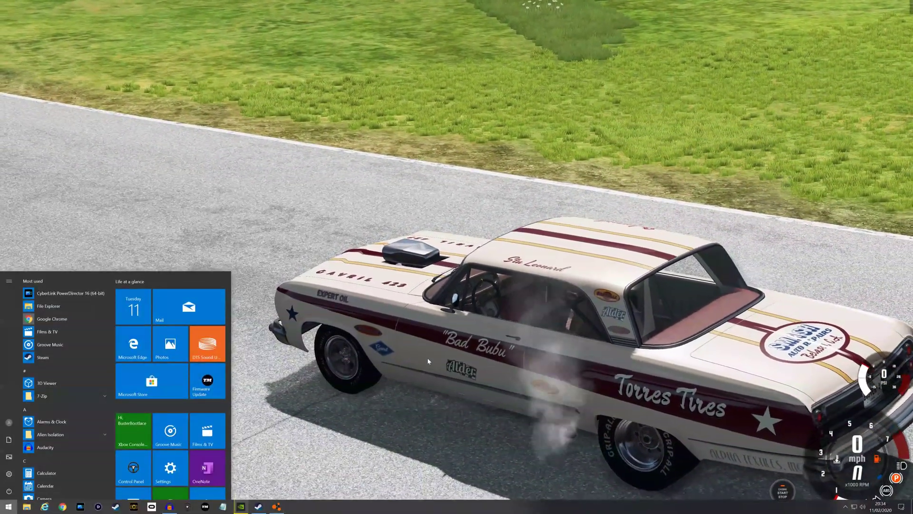
type("note")
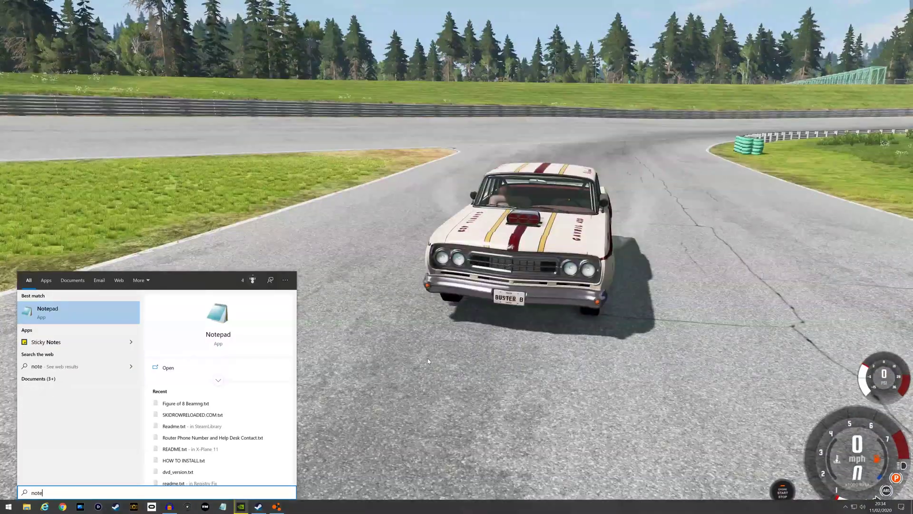
key("Return")
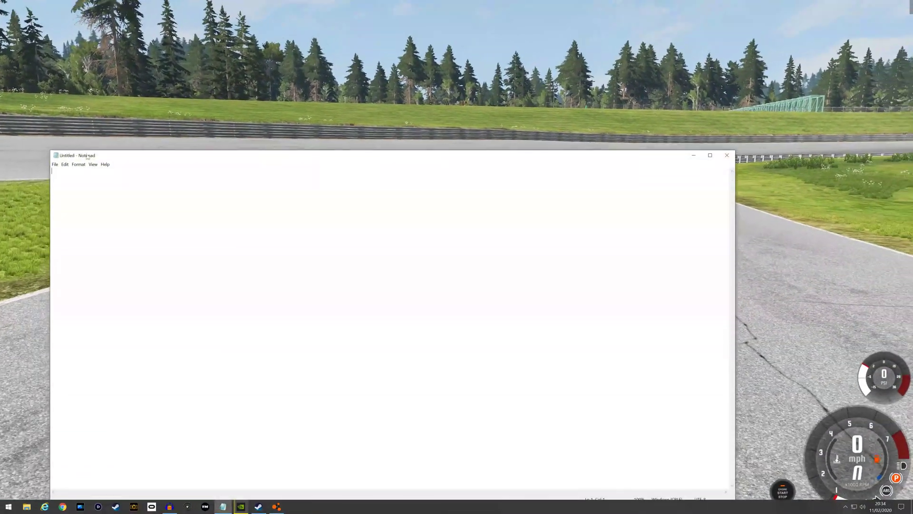
left_click_drag(181, 157, 274, 66)
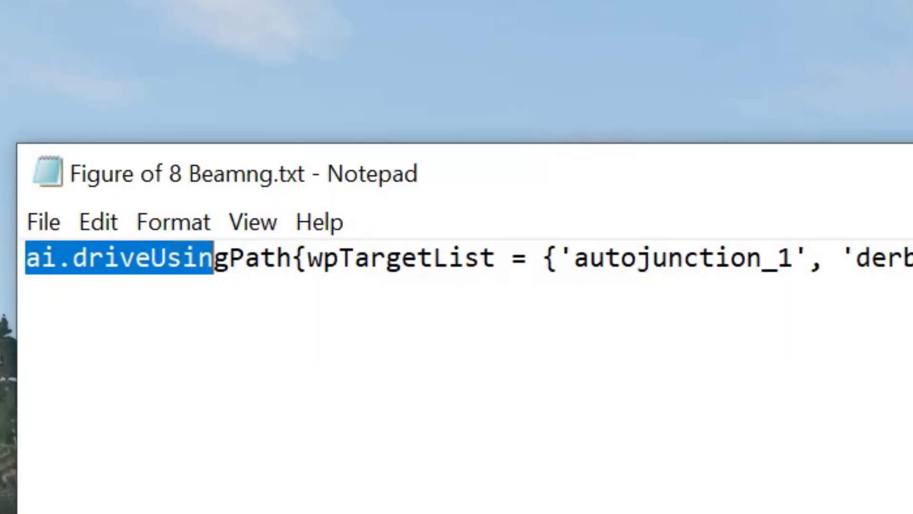
Examine the waypoint list in the ai.driveUsingPath script, starting at 'autojunction_1' and running through the derby_wp entries
left_click_drag(605, 258, 912, 258)
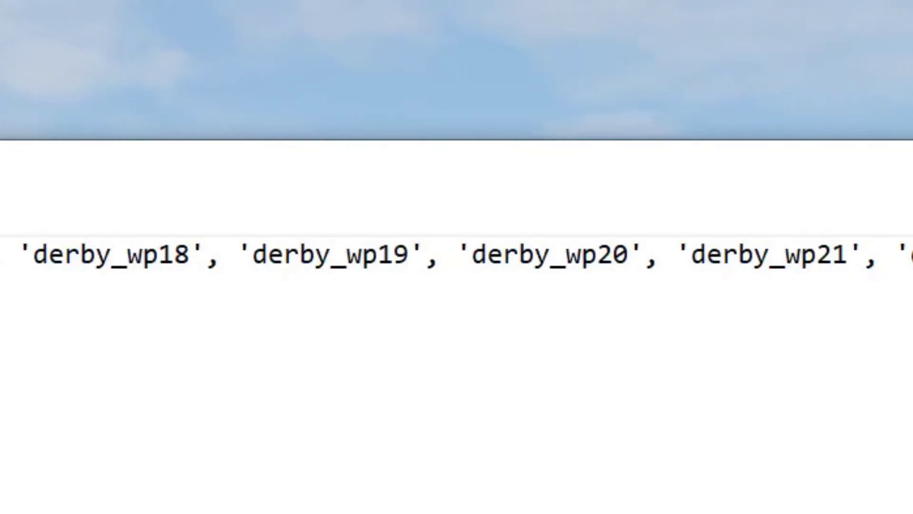
key("shift+Right")
key("shift+Right")
key("shift+Right")
key("shift+Right")
key("shift+Right")
key("shift+Right")
key("shift+Right")
key("shift+Right")
key("shift+Right")
key("shift+Right")
key("shift+Right")
key("shift+Right")
key("shift+Right")
key("shift+Right")
key("shift+Right")
key("shift+Right")
key("shift+Right")
key("shift+Right")
key("shift+Right")
key("shift+Right")
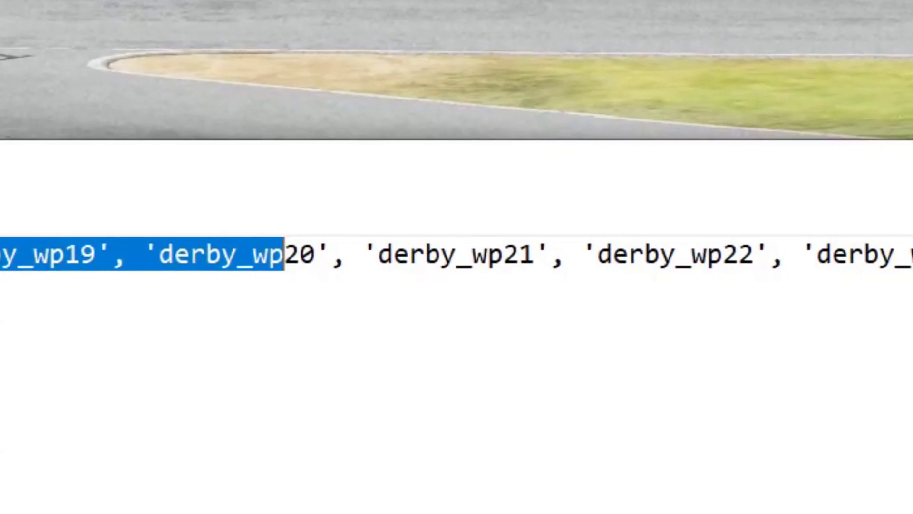
key("shift+Right")
key("shift+Right")
key("shift+Right")
key("shift+Right")
key("shift+Right")
key("shift+Right")
key("shift+Right")
key("shift+Right")
key("shift+Right")
key("shift+Right")
key("shift+Right")
key("shift+Right")
key("shift+Right")
key("shift+Right")
key("shift+Right")
key("shift+Right")
key("shift+Right")
key("shift+Right")
key("shift+Right")
key("shift+Right")
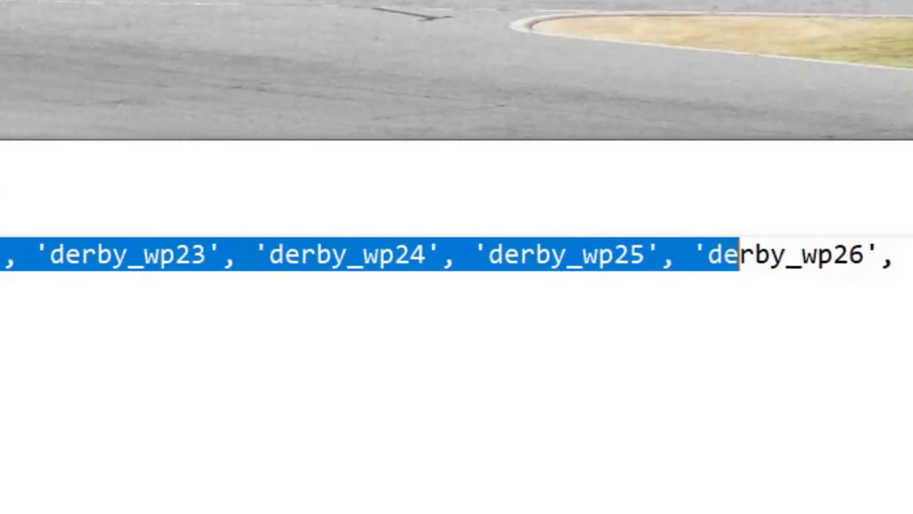
left_click_drag(700, 255, 912, 255)
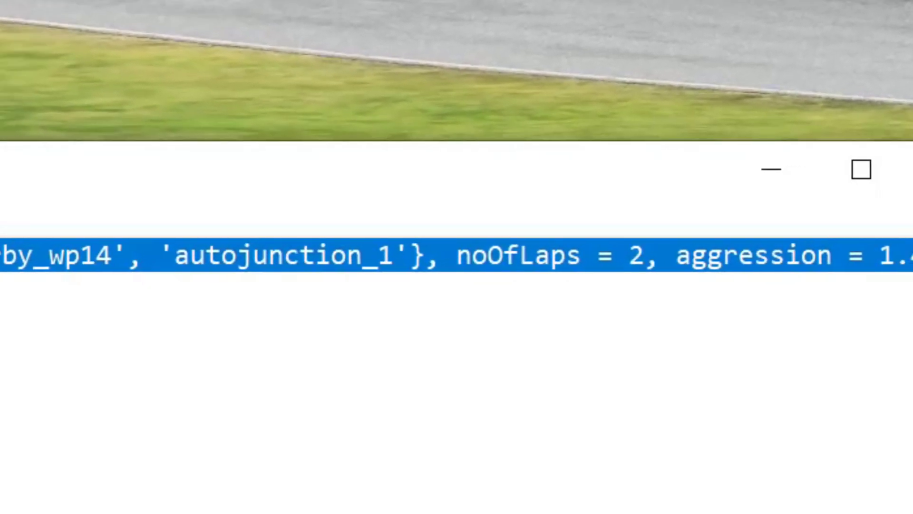
Examine the end of the script: the closing 'autojunction_1' entry and the noOfLaps and aggression parameters
key("shift+Left")
key("shift+Left")
key("shift+Left")
key("shift+Left")
key("shift+Left")
key("shift+Left")
key("shift+Left")
key("shift+Left")
key("shift+Left")
key("shift+Left")
key("shift+Left")
key("shift+Left")
key("shift+Left")
key("shift+Left")
key("shift+Left")
key("shift+Left")
key("shift+Left")
key("shift+Left")
key("shift+Left")
key("shift+Left")
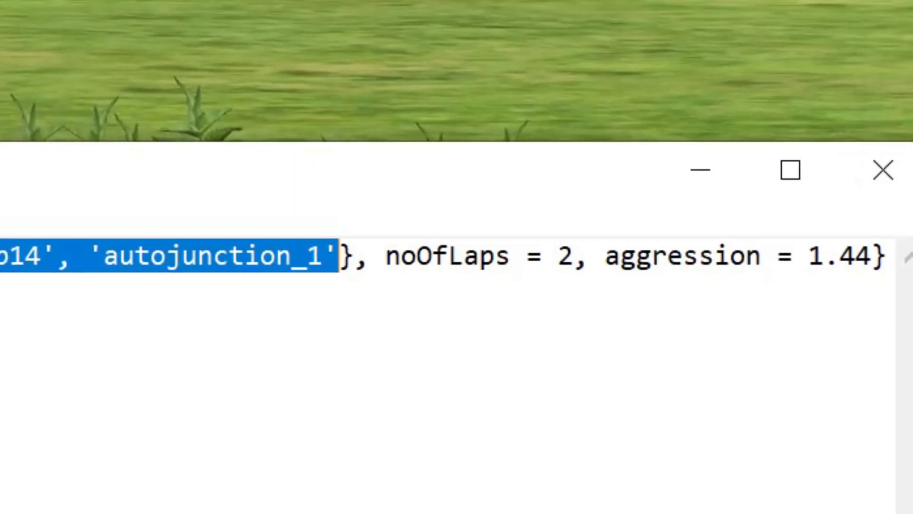
left_click_drag(417, 256, 839, 257)
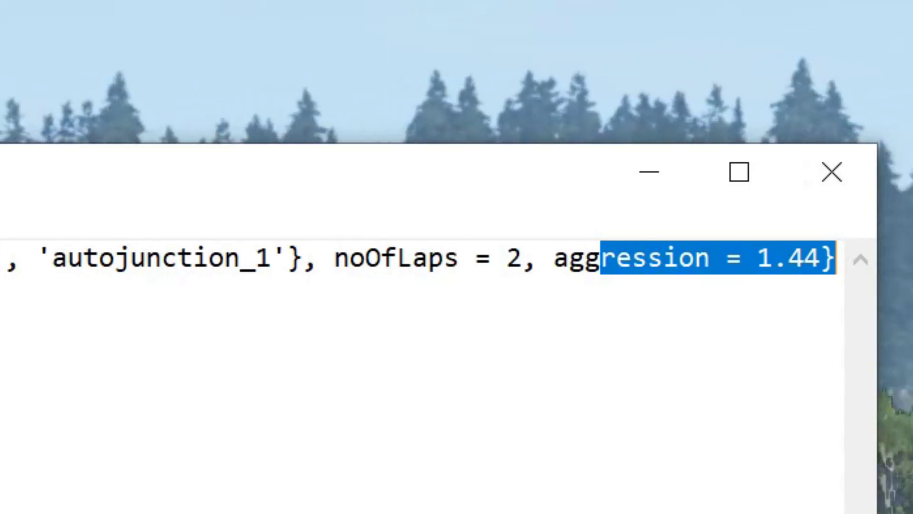
left_click(789, 258)
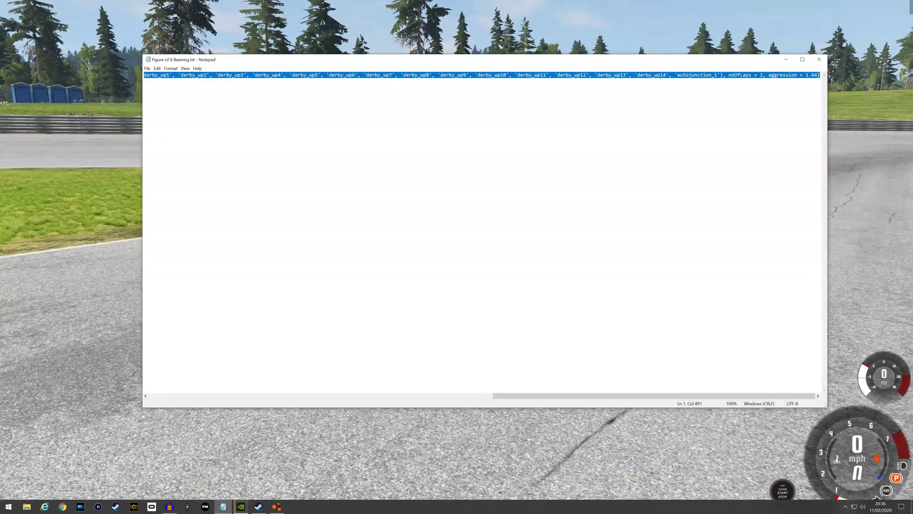
Switch back to BeamNG.drive and open its console
key("alt+Tab")
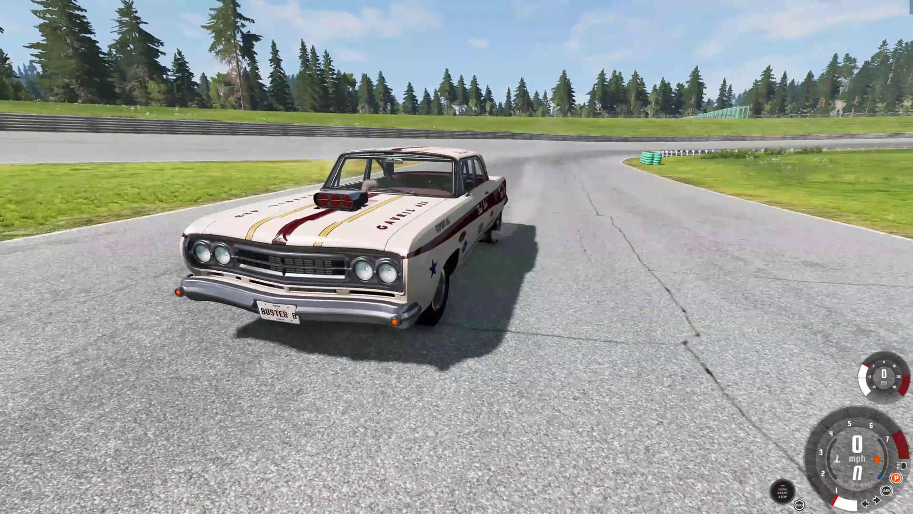
key("grave")
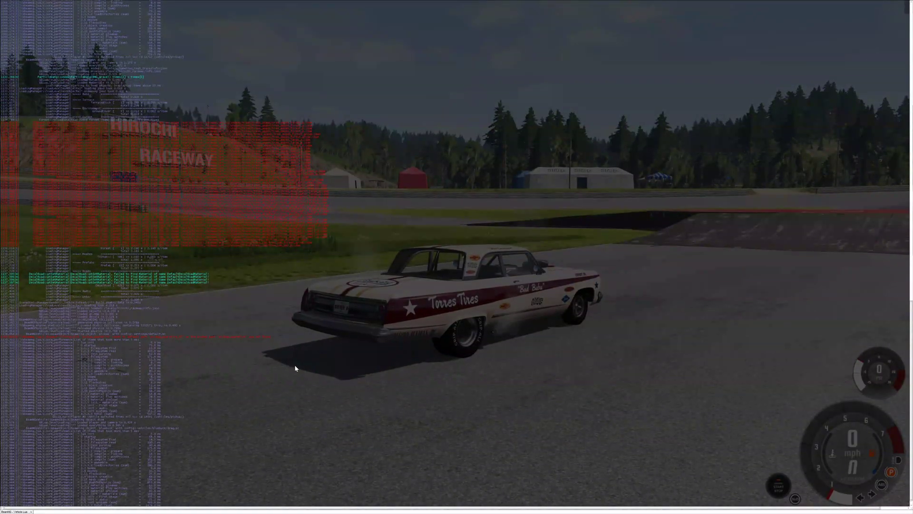
left_click_drag(3, 133, 4, 463)
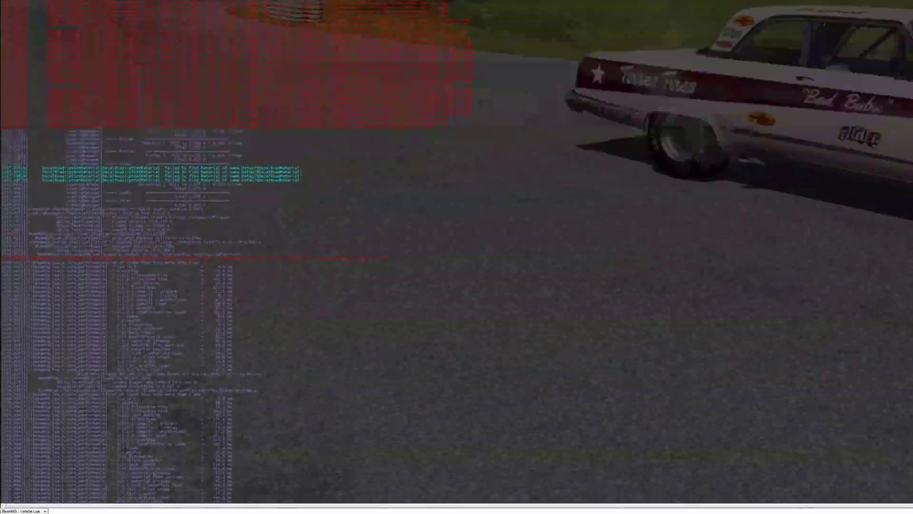
Switch the console's command context to GE - Lua
left_click(14, 511)
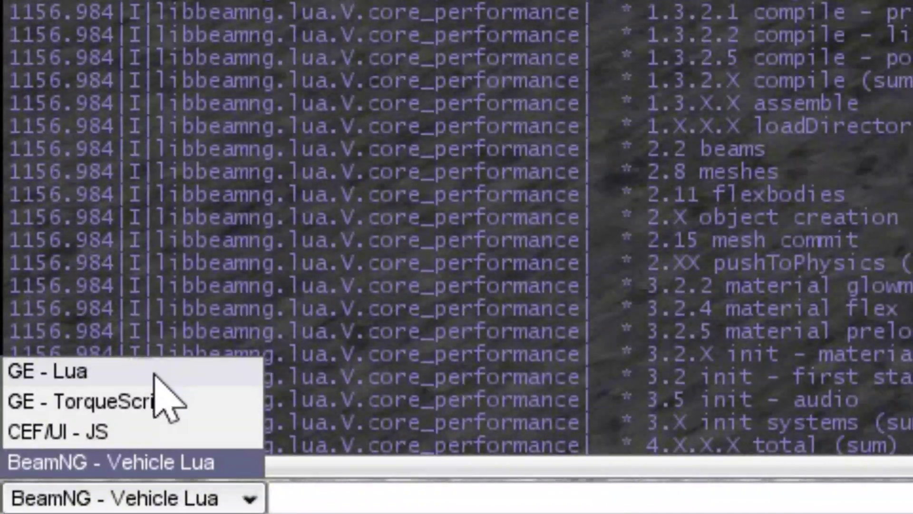
left_click(19, 496)
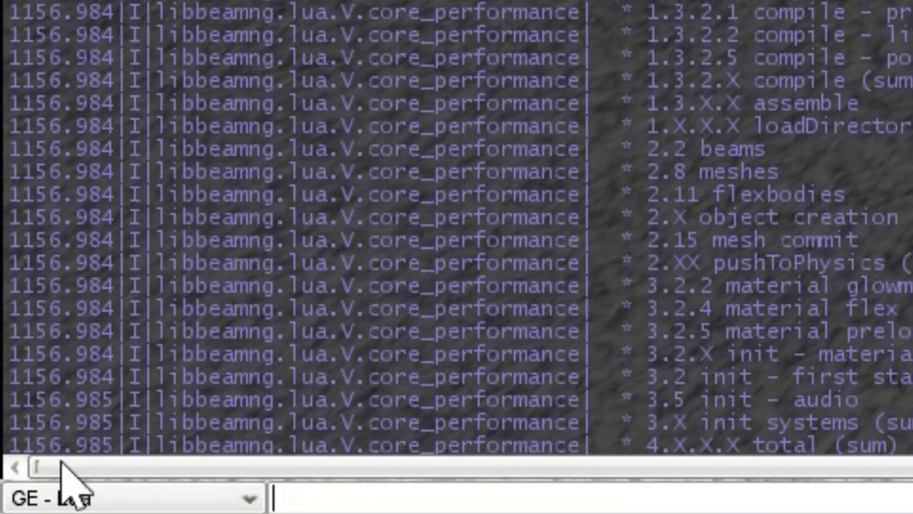
left_click(76, 497)
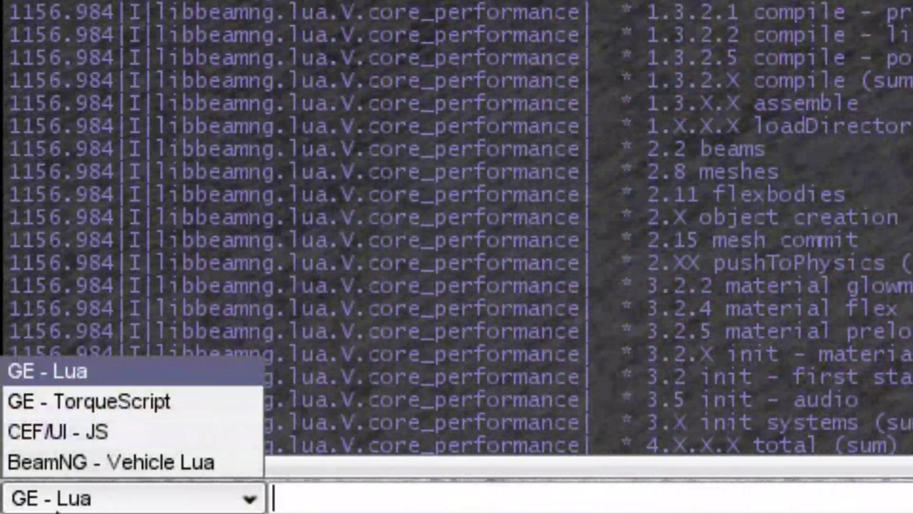
left_click(57, 509)
left_click(71, 505)
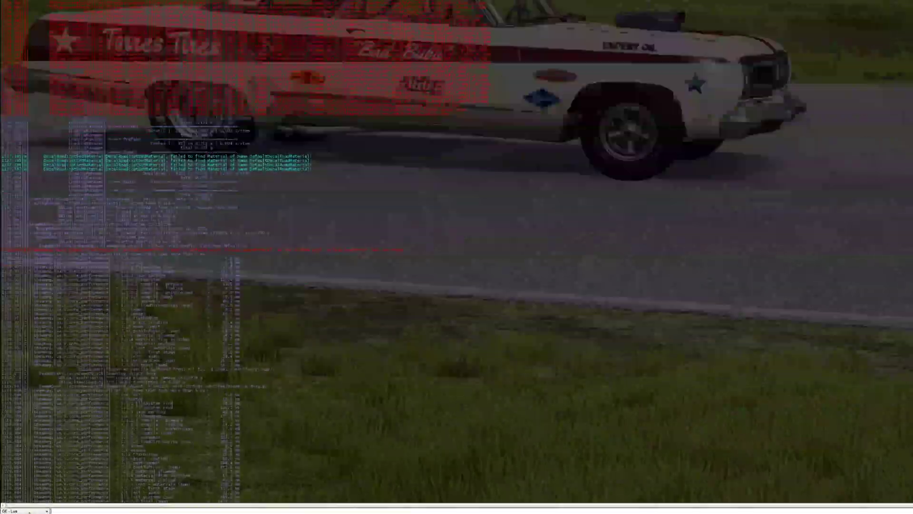
Set the console's command context to BeamNG - Vehicle Lua and run the ai.driveUsingPath script from Notepad there
left_click(18, 510)
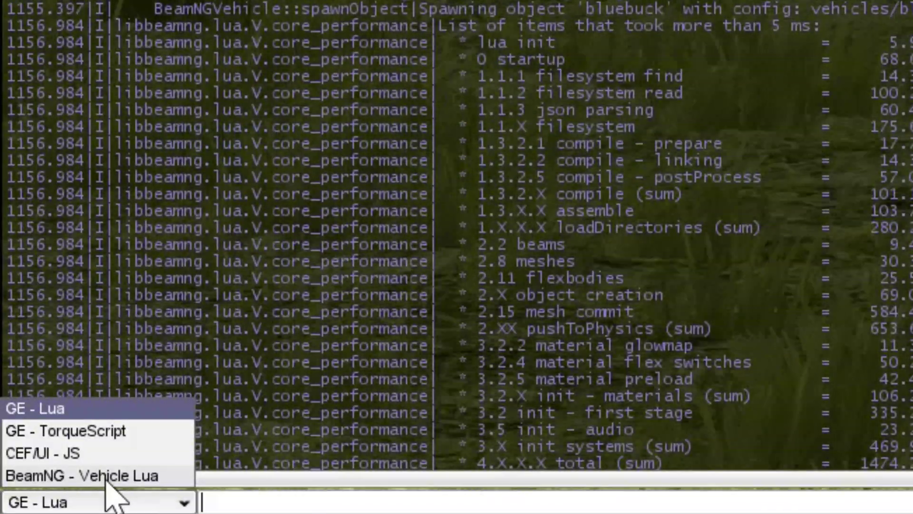
left_click(248, 501)
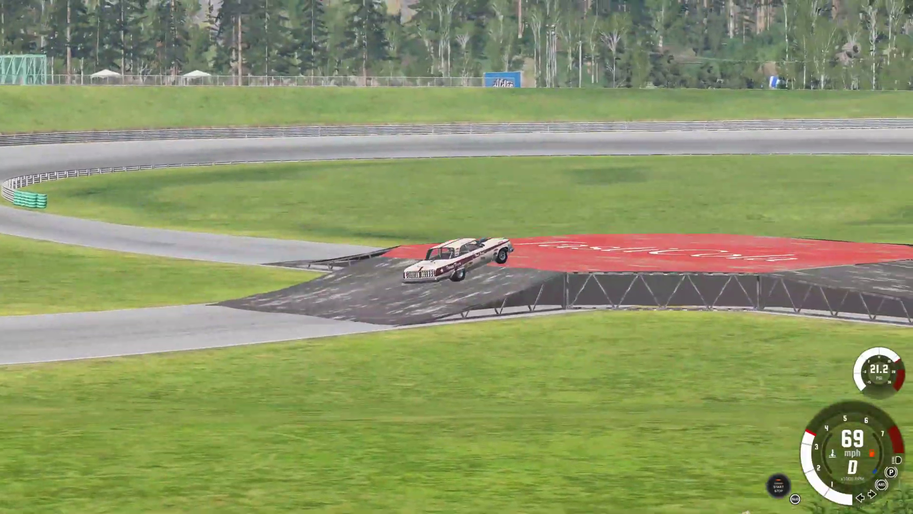
Customize the UI apps by searching for AI, adding the AIControl app to the layout, and finish editing the layout
key("Escape")
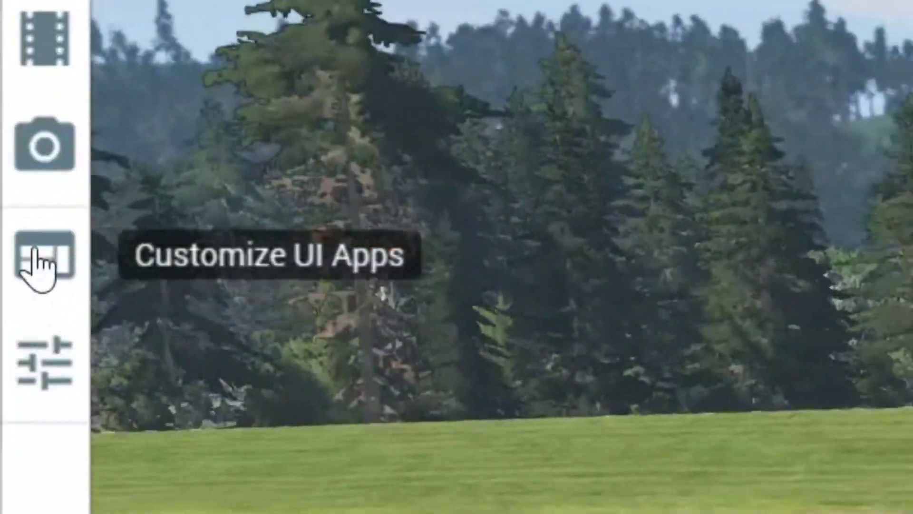
left_click(6, 181)
left_click(449, 285)
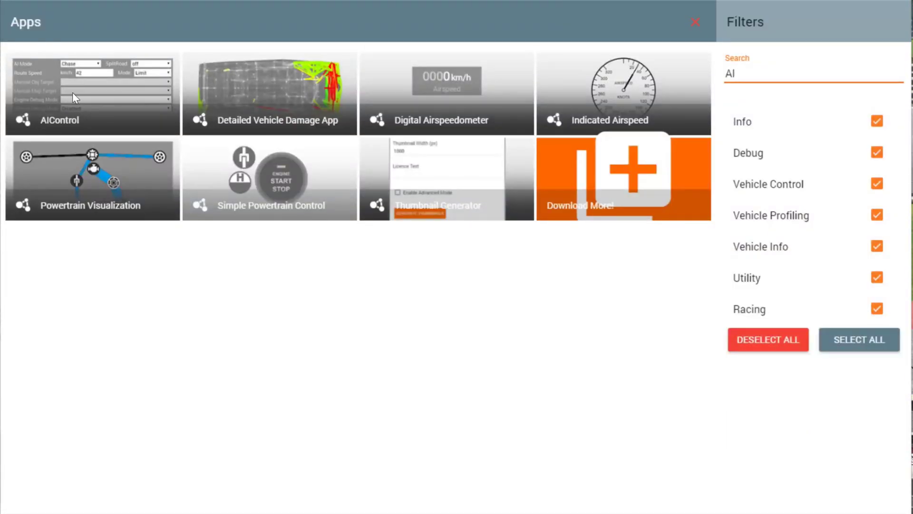
left_click(72, 98)
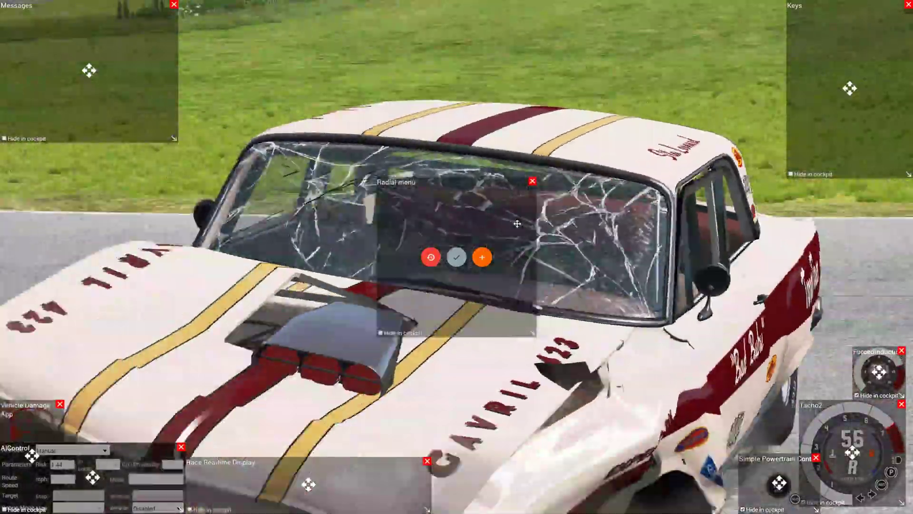
left_click(456, 257)
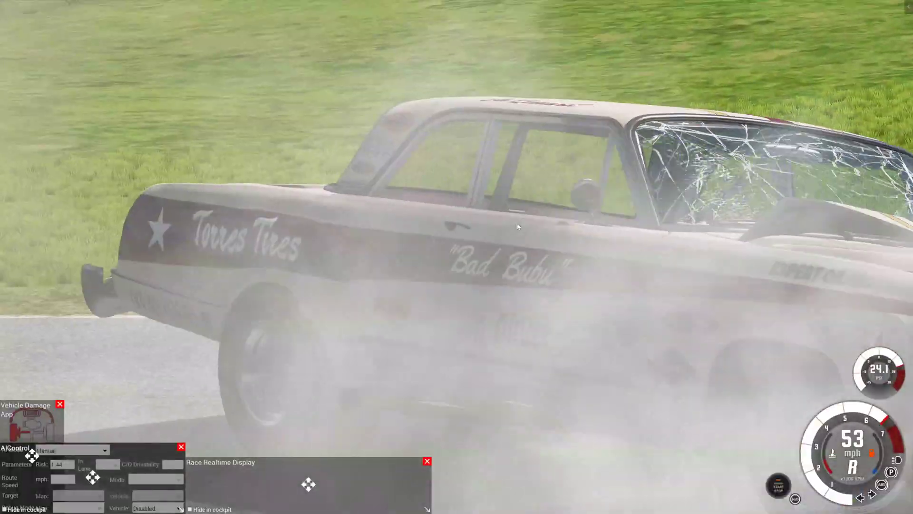